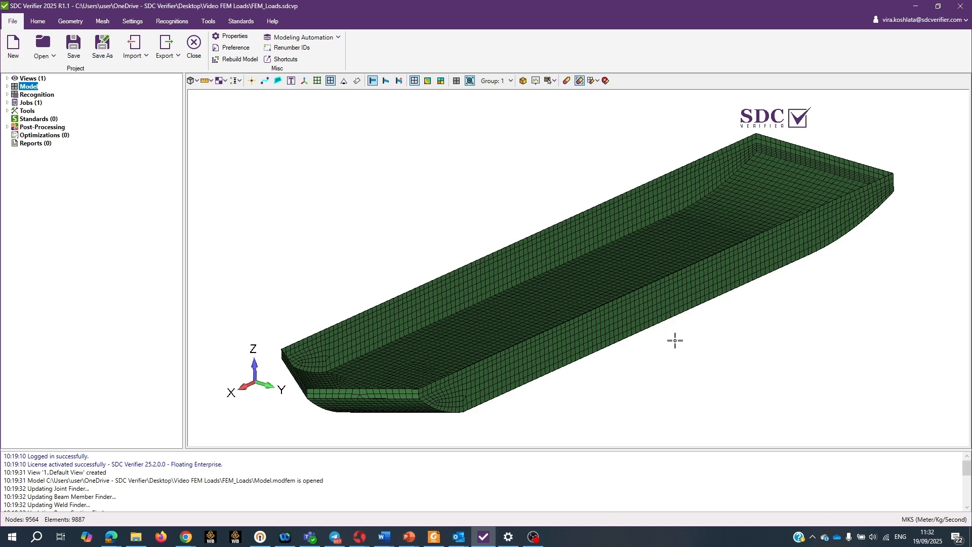
# Step: Add a new buoyancy load to the model's FEM loads
pyautogui.moveTo(600, 332); pyautogui.dragTo(602, 331, button='middle')
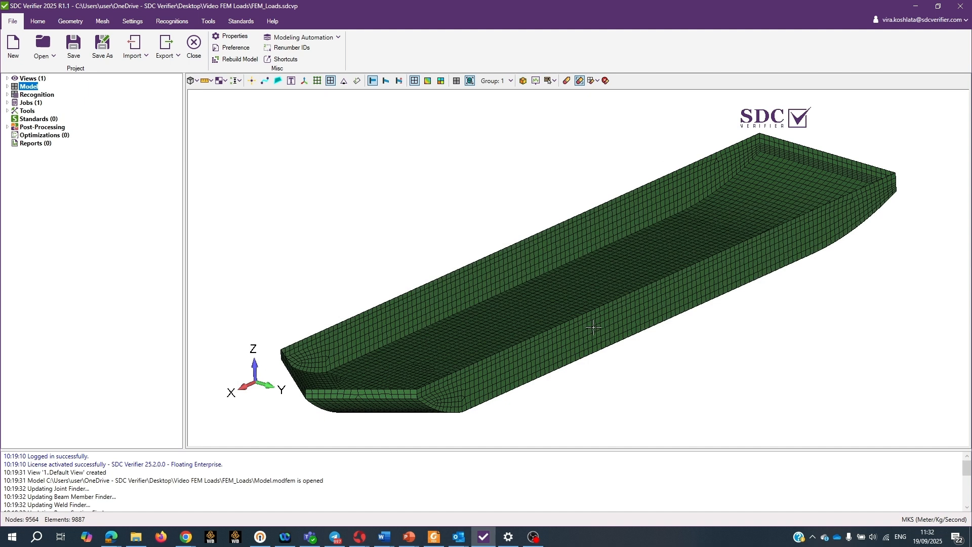
pyautogui.click(7, 86)
pyautogui.click(49, 152)
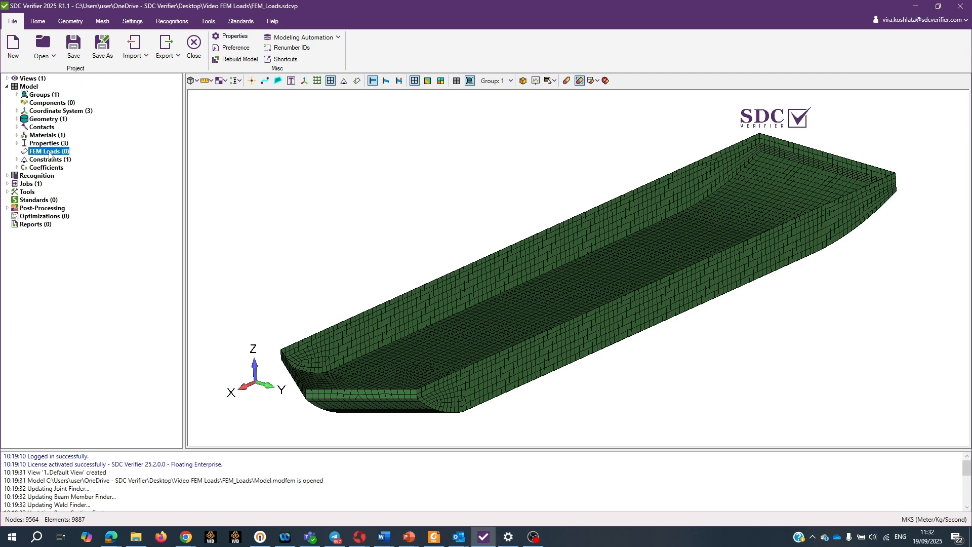
pyautogui.rightClick(49, 155)
pyautogui.moveTo(113, 159)
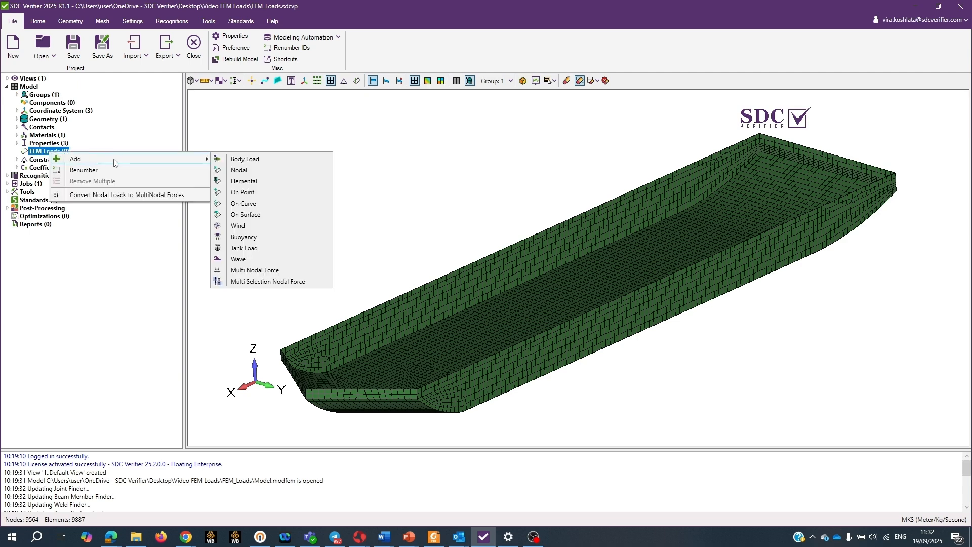
pyautogui.click(272, 237)
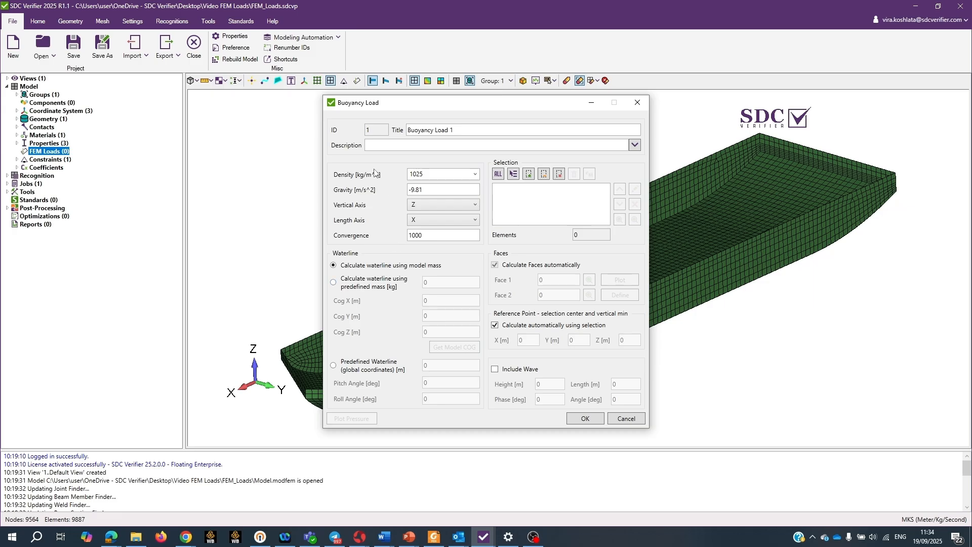
# Step: Define the buoyancy load with density 1025 kg/m^3, vertical axis Z, length axis X and a predefined waterline at -1.5 m
pyautogui.click(474, 174)
pyautogui.click(473, 191)
pyautogui.click(467, 205)
pyautogui.click(467, 205)
pyautogui.click(475, 221)
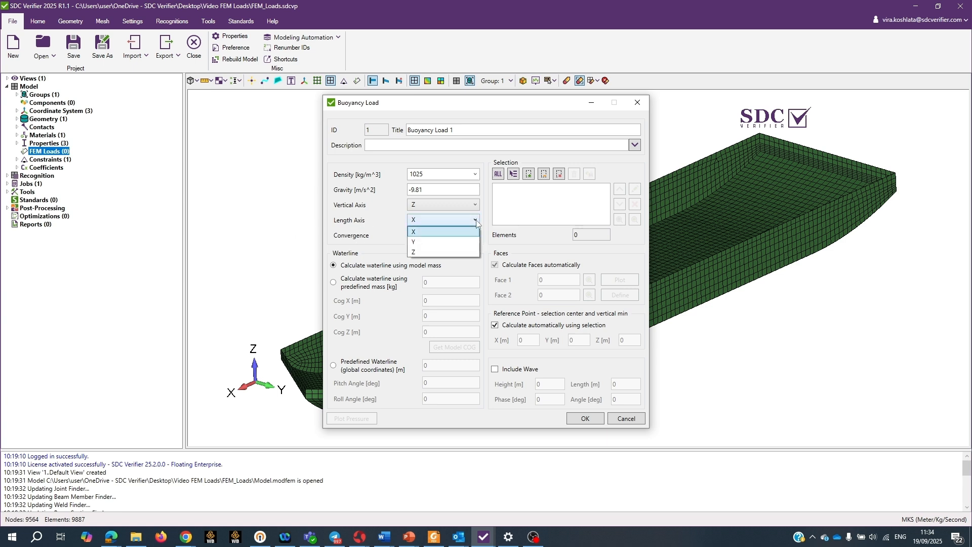
pyautogui.click(423, 232)
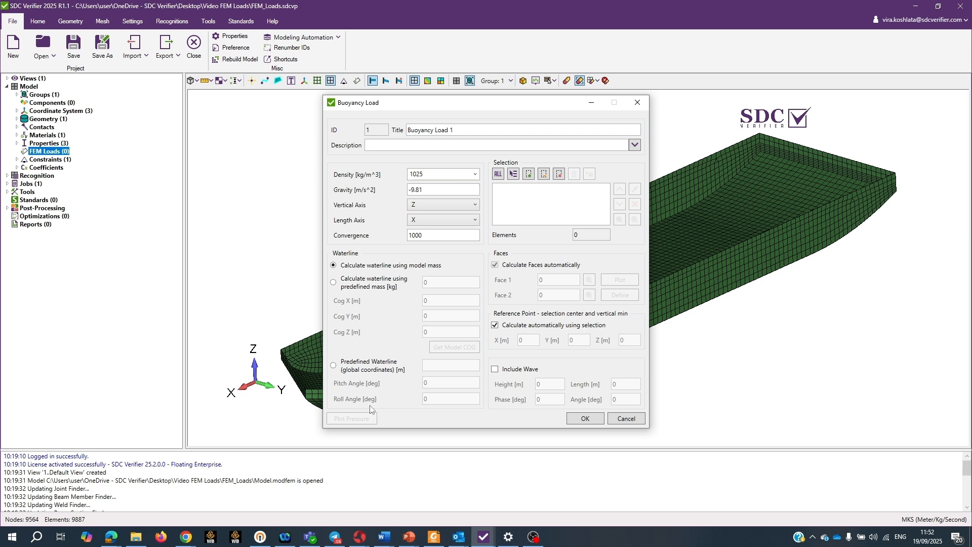
pyautogui.click(334, 366)
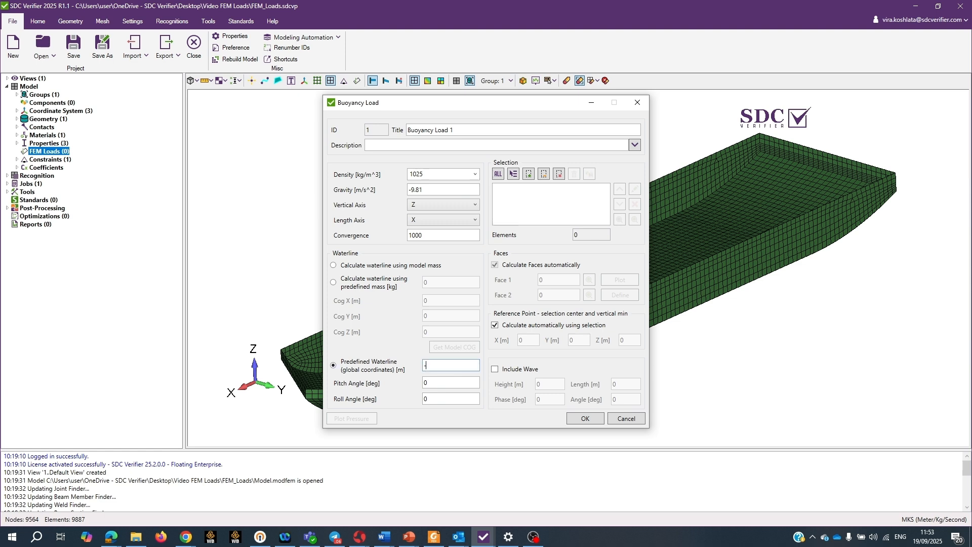
pyautogui.write('.5')
# Step: Assign the buoyancy load to the elements with property 1..T=12 and preview the selection highlighted on the hull
pyautogui.click(513, 174)
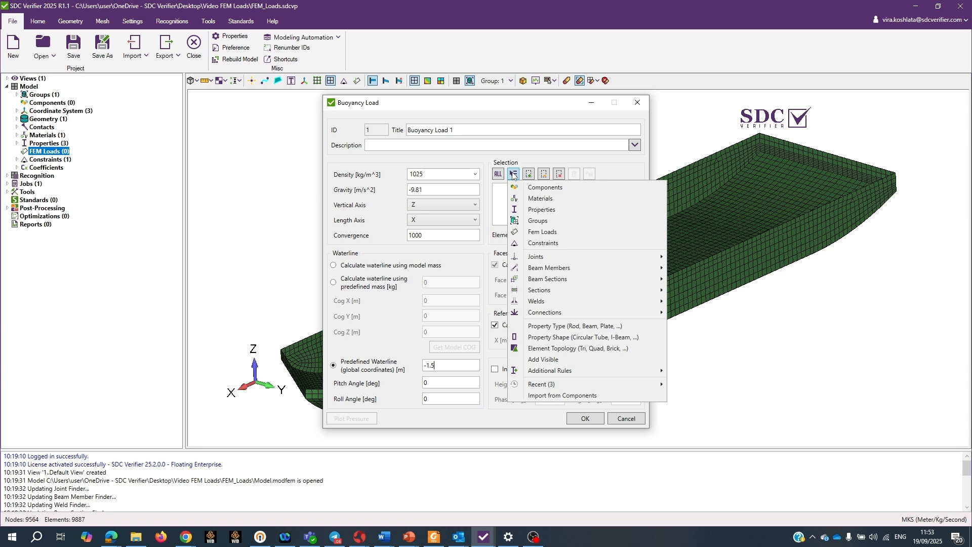
pyautogui.click(571, 208)
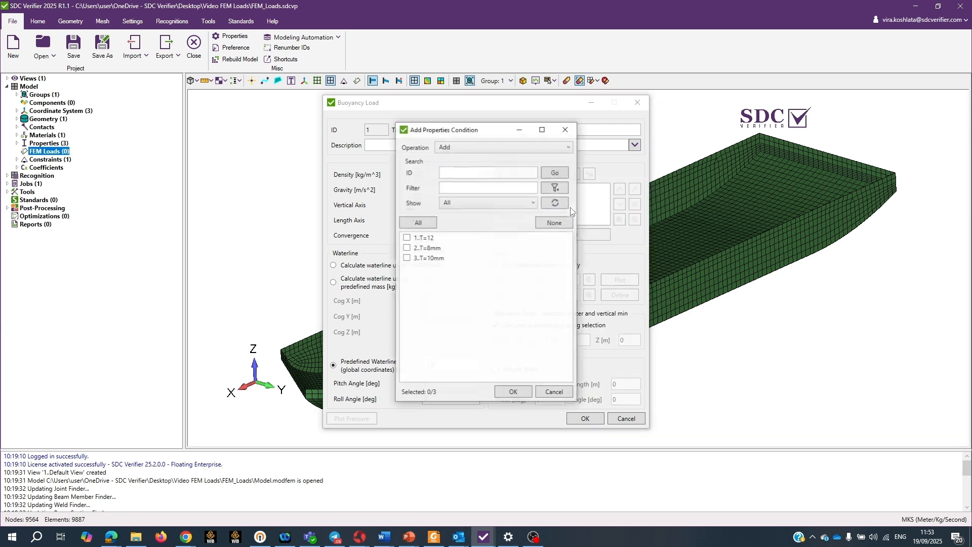
pyautogui.click(407, 237)
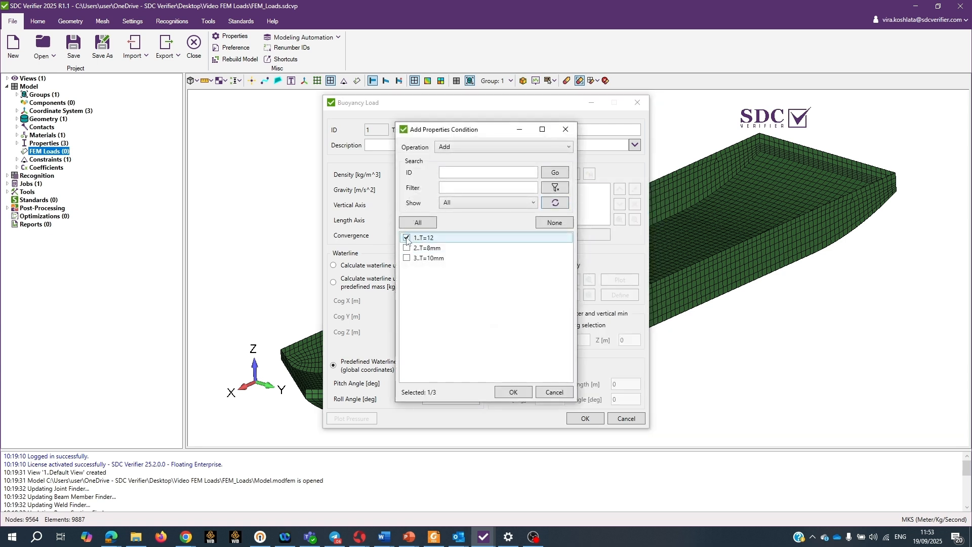
pyautogui.click(513, 393)
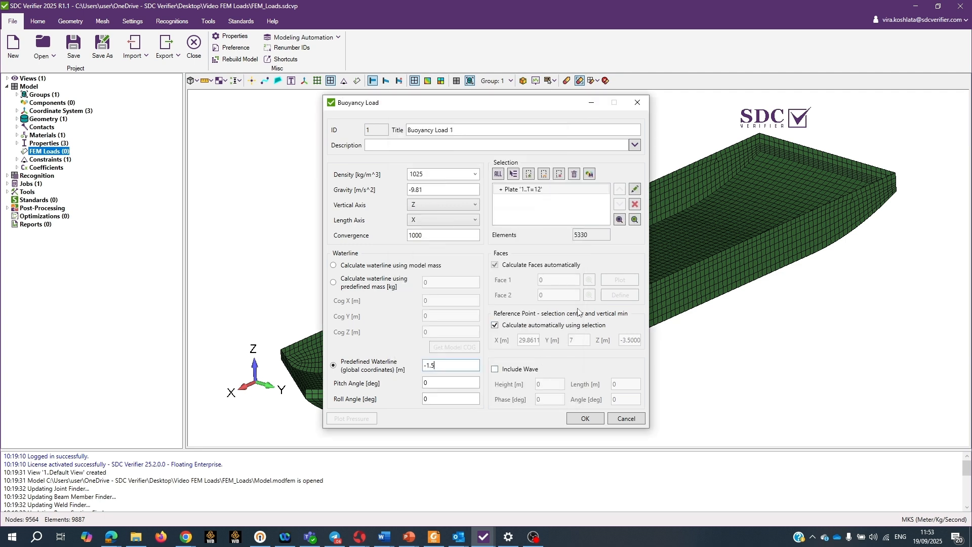
pyautogui.click(620, 219)
pyautogui.moveTo(573, 347)
pyautogui.mouseDown(button='middle')
pyautogui.moveTo(602, 360)
pyautogui.moveTo(578, 361)
pyautogui.mouseUp(button='middle')
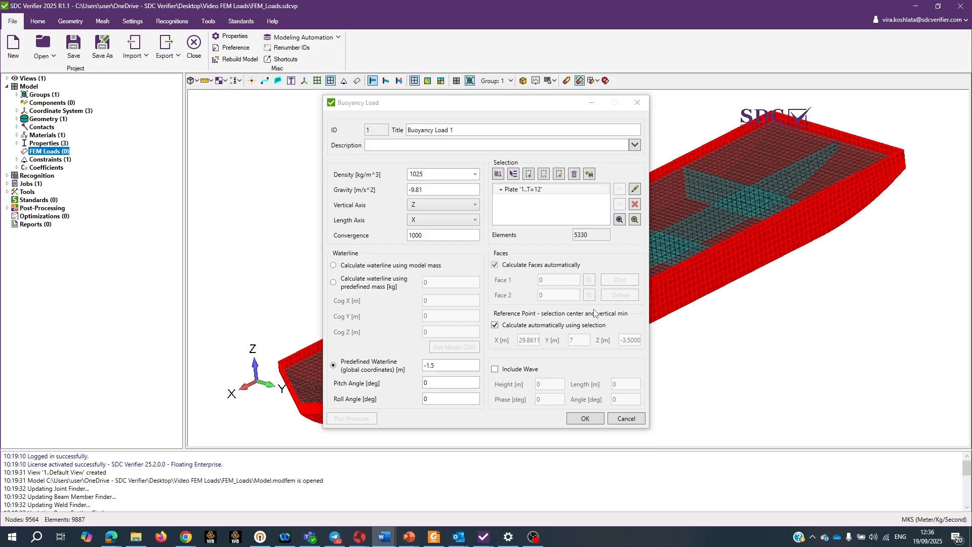
# Step: Create the buoyancy load without including a wave, and inspect its pressure contour on the hull
pyautogui.click(495, 369)
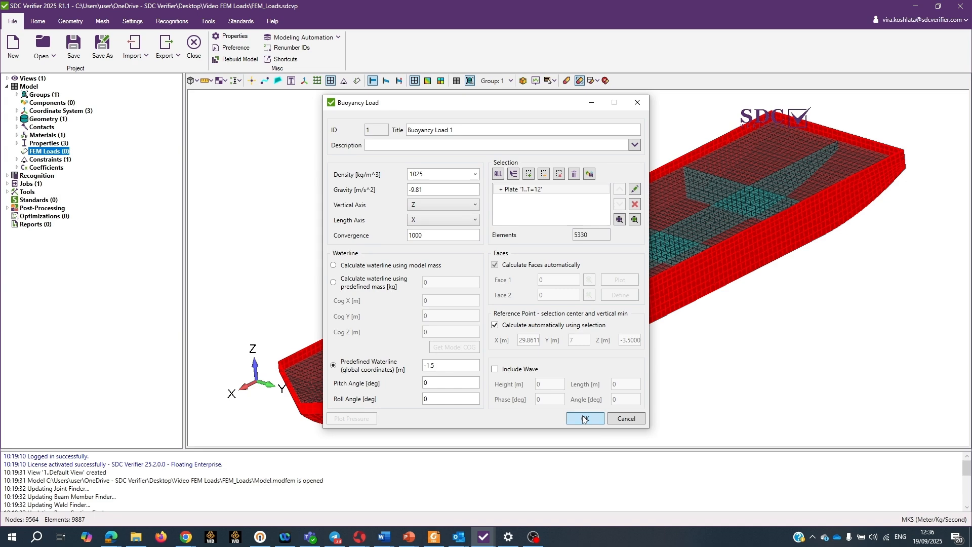
pyautogui.click(585, 418)
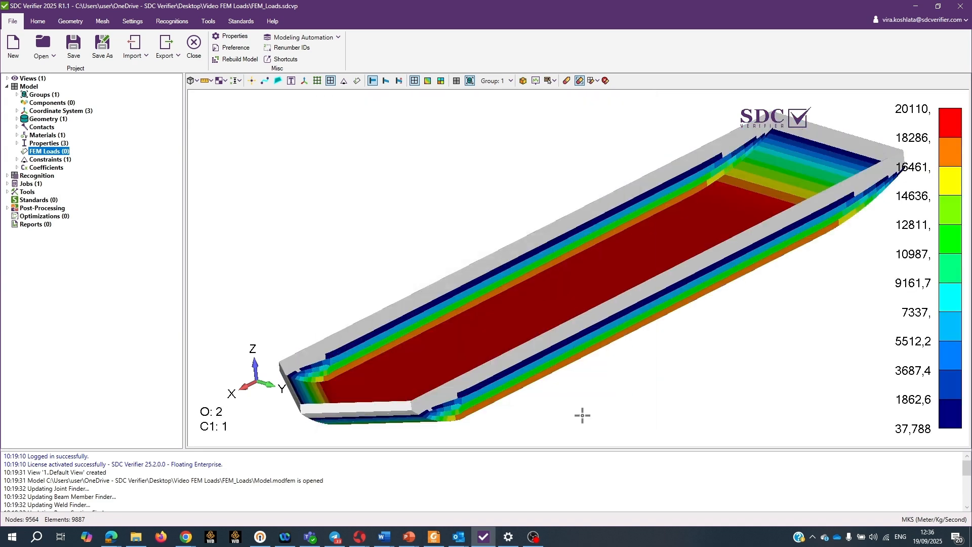
pyautogui.moveTo(543, 376); pyautogui.dragTo(565, 321, button='middle')
pyautogui.scroll(6, 554, 365)
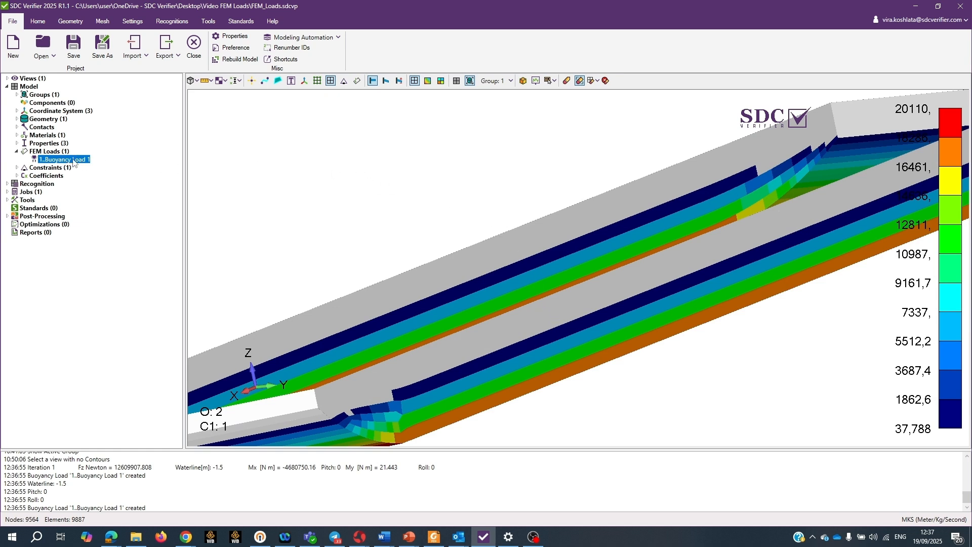
# Step: Preview Buoyancy Load 1 on the model and examine the load arrows along the hull
pyautogui.rightClick(66, 161)
pyautogui.click(142, 229)
pyautogui.moveTo(458, 328); pyautogui.dragTo(487, 304, button='middle')
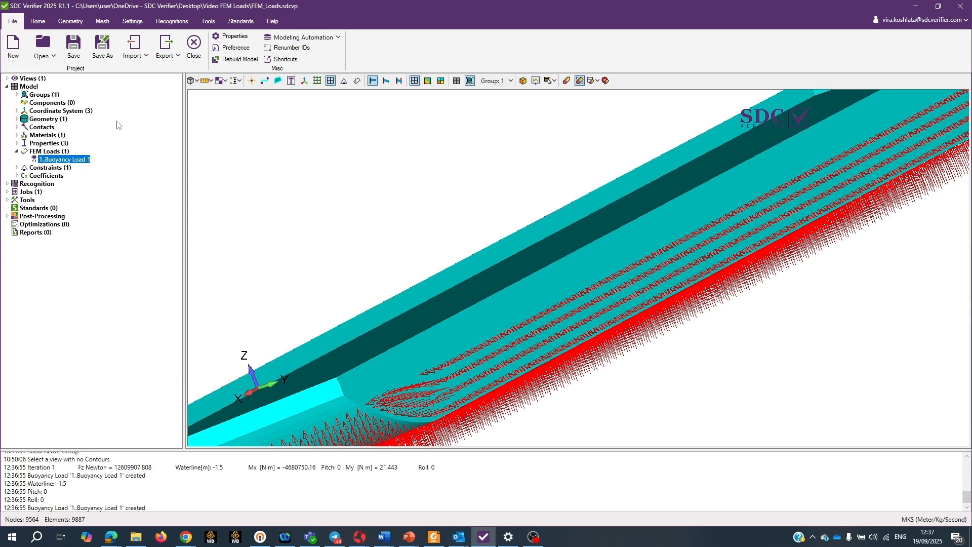
# Step: Add an individual load to Job 1 from Buoyancy Load 1, using the existing constraint 1..Untitled
pyautogui.click(10, 192)
pyautogui.click(17, 199)
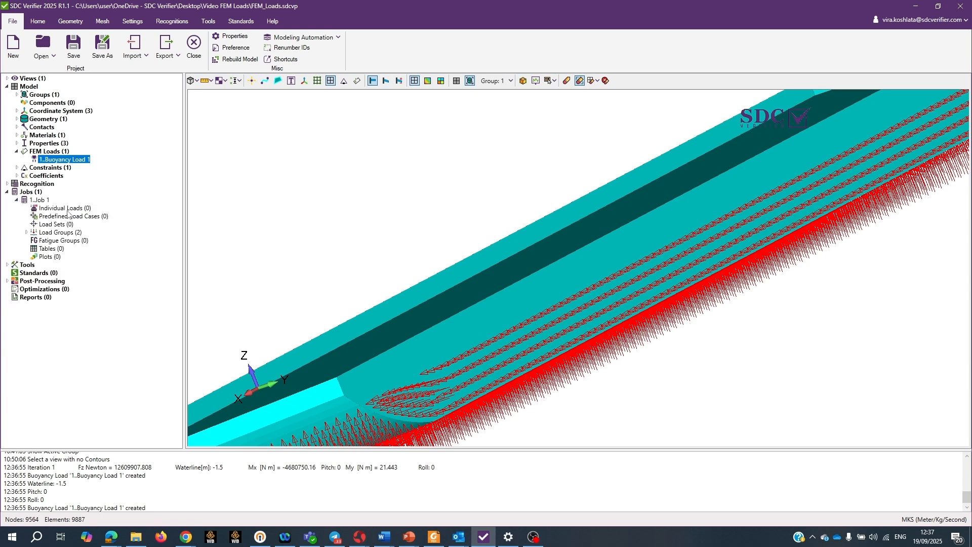
pyautogui.rightClick(69, 209)
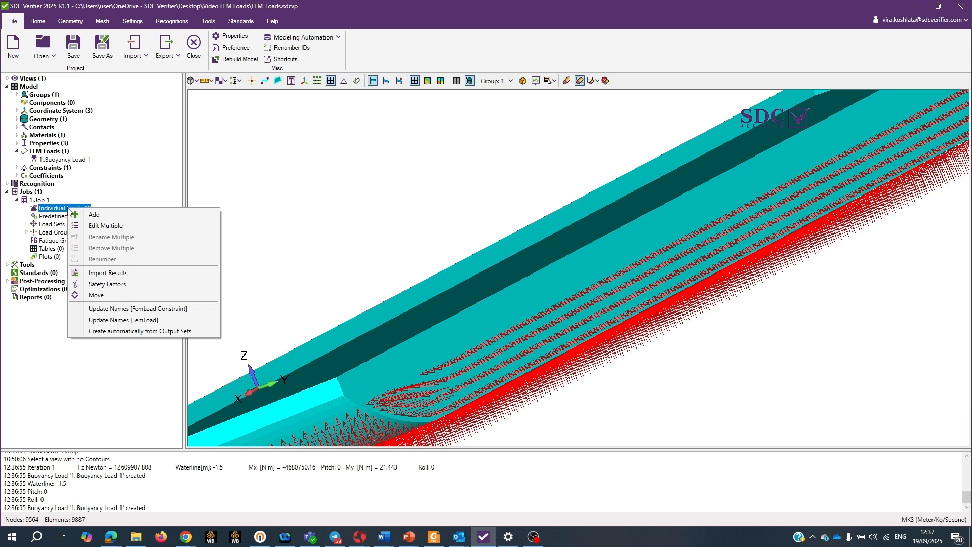
pyautogui.click(133, 215)
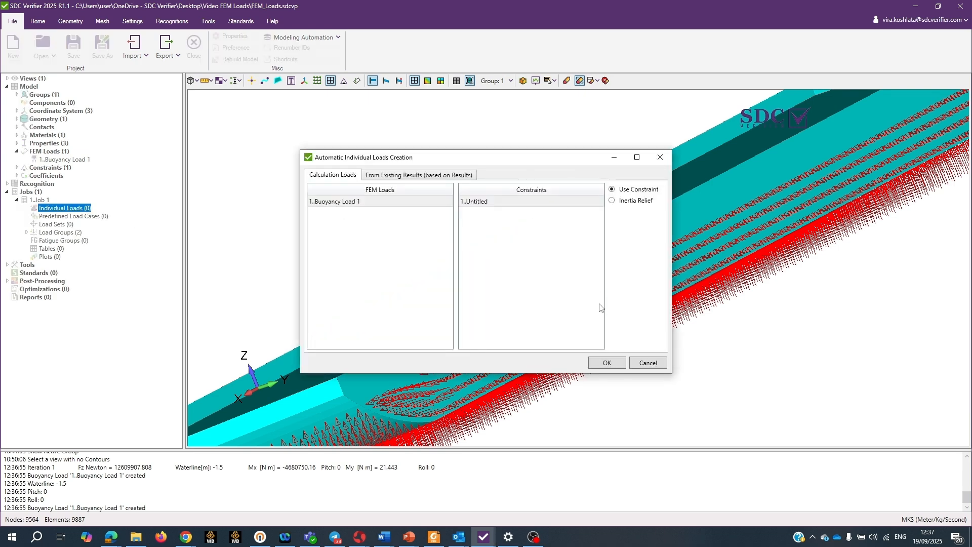
pyautogui.click(608, 362)
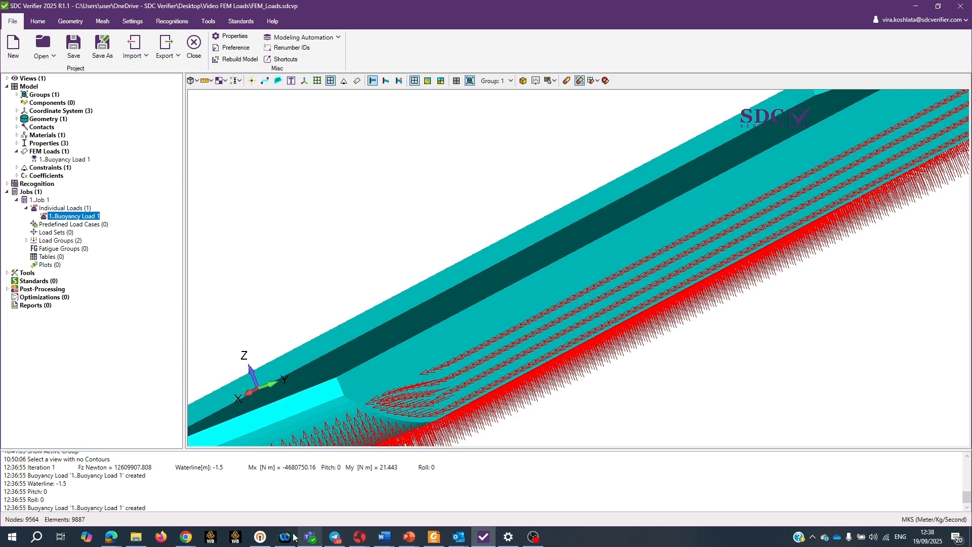
# Step: Switch to the SDC Verifier website in Chrome and open the online help for SDC Verifier
pyautogui.moveTo(188, 537)
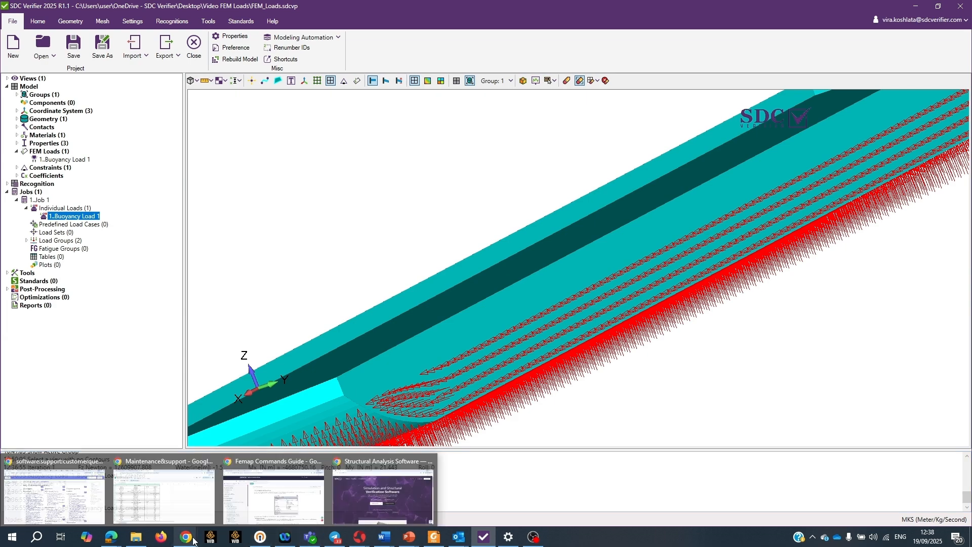
pyautogui.click(394, 497)
pyautogui.moveTo(143, 92)
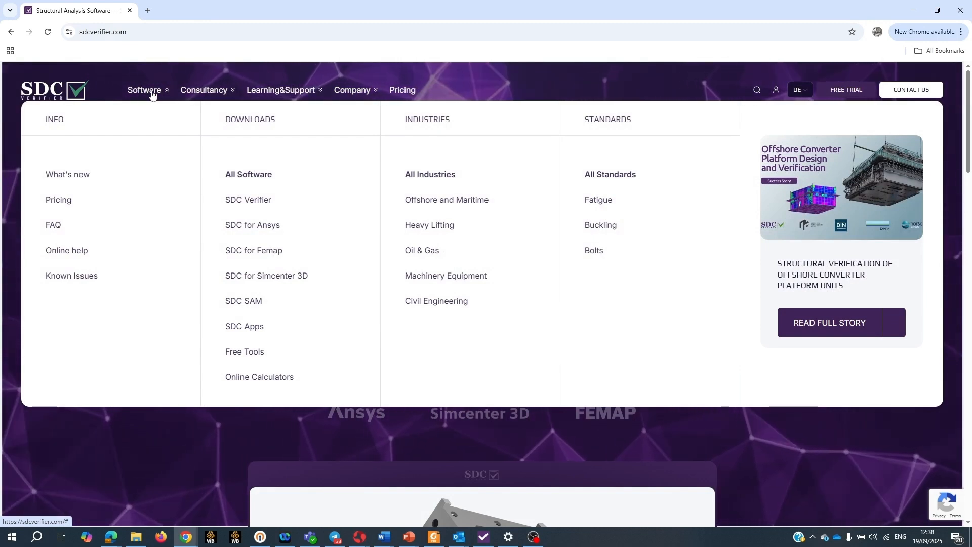
pyautogui.click(71, 253)
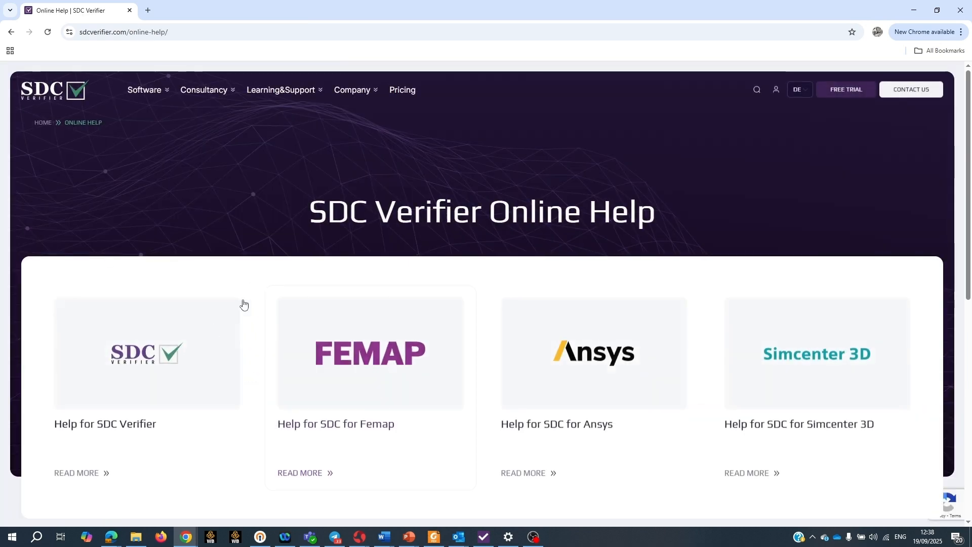
pyautogui.click(115, 427)
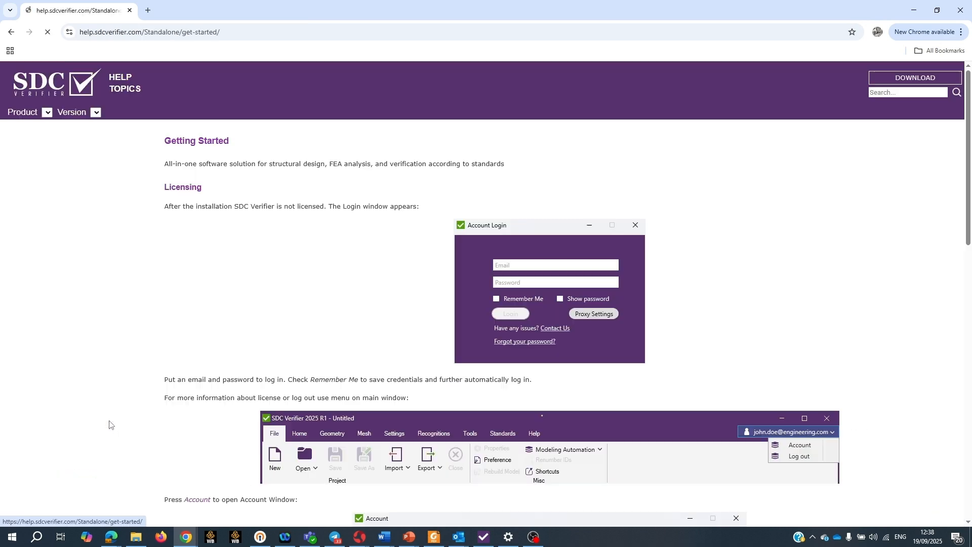